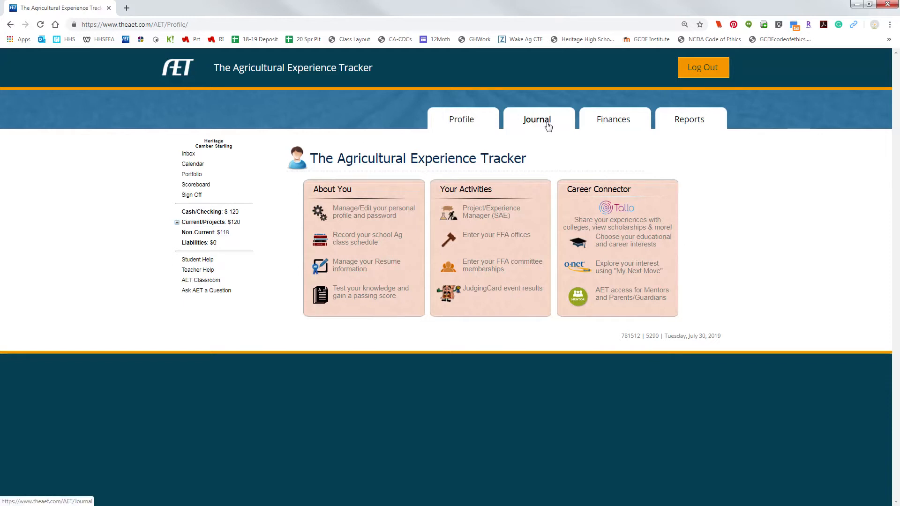
Step: Start a new SAE project named "Plant Science" with a School Based focus and the Unpaid Placement type
click(546, 124)
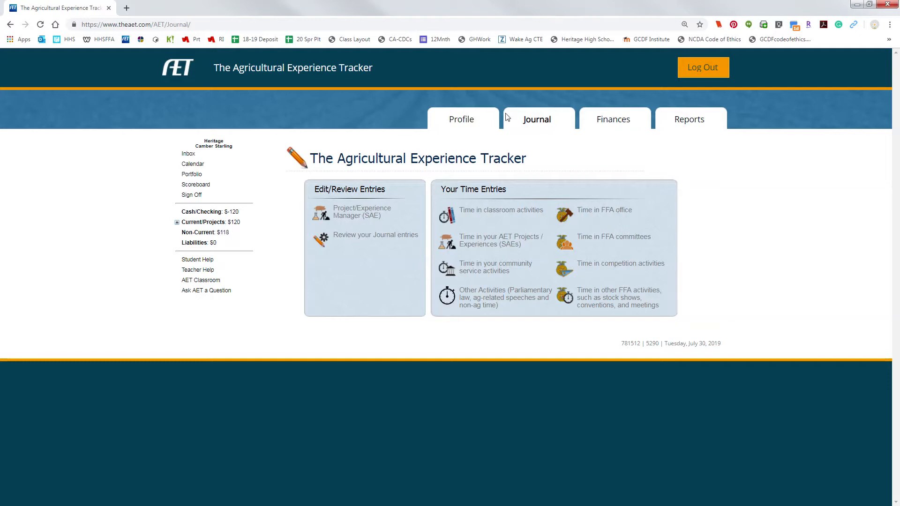
click(359, 217)
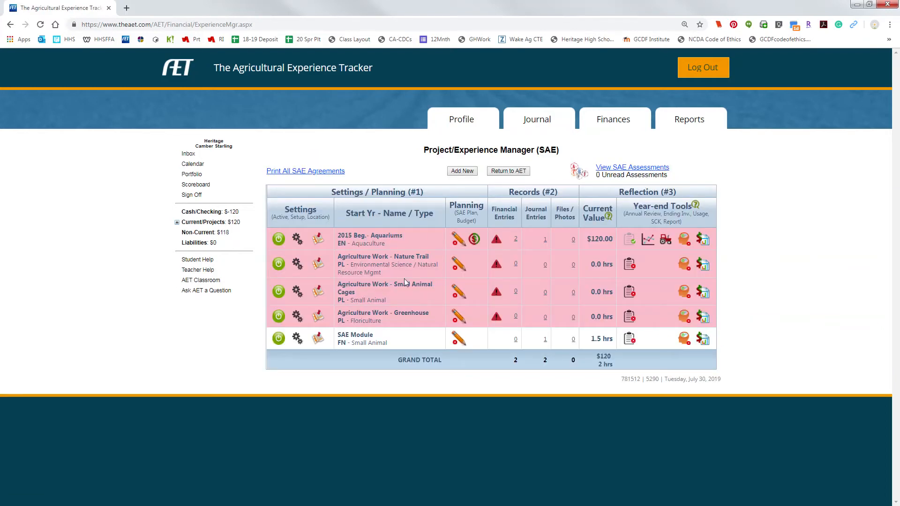
click(462, 171)
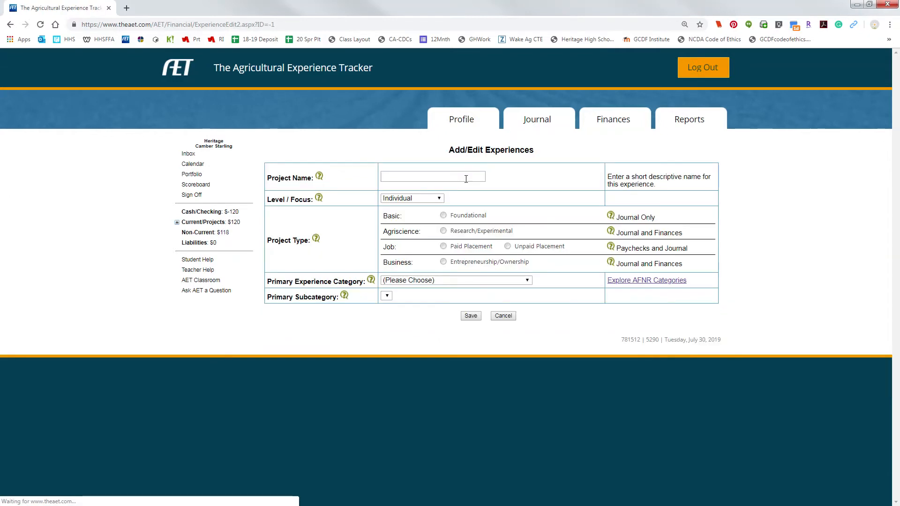
click(466, 177)
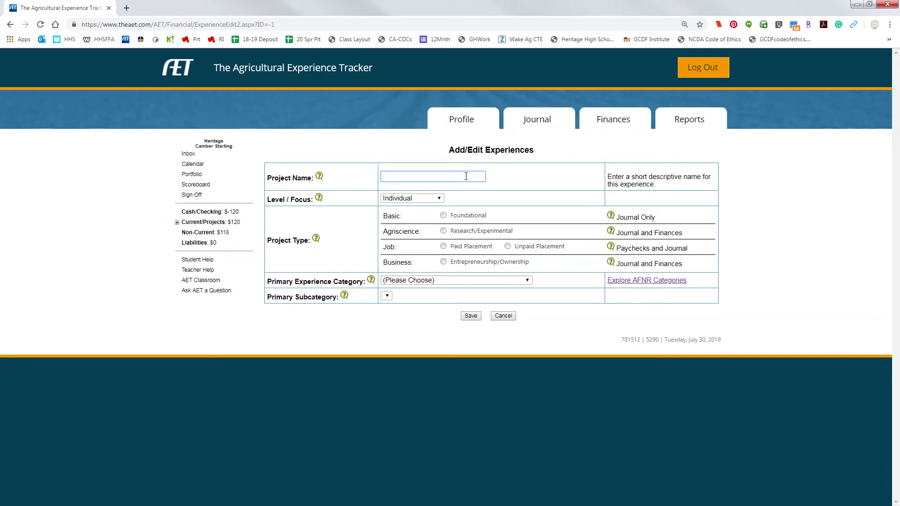
text(Plant Science)
click(437, 199)
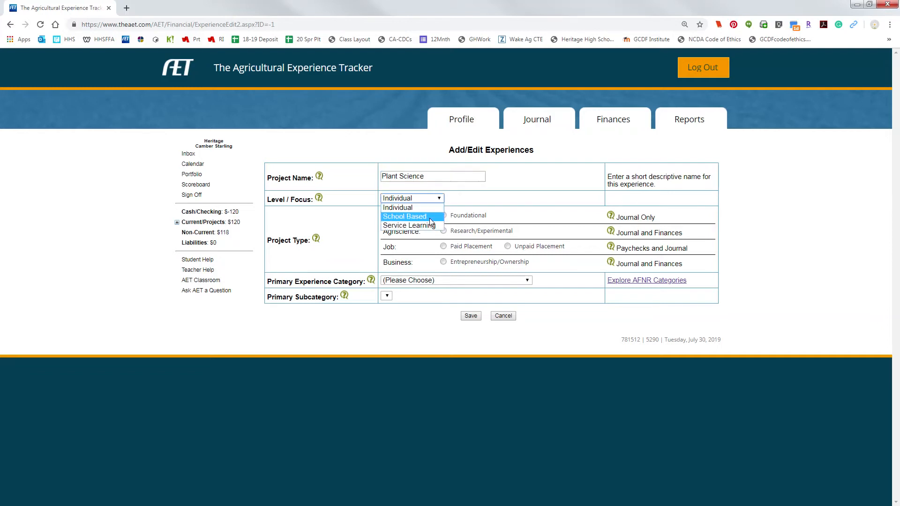
click(429, 217)
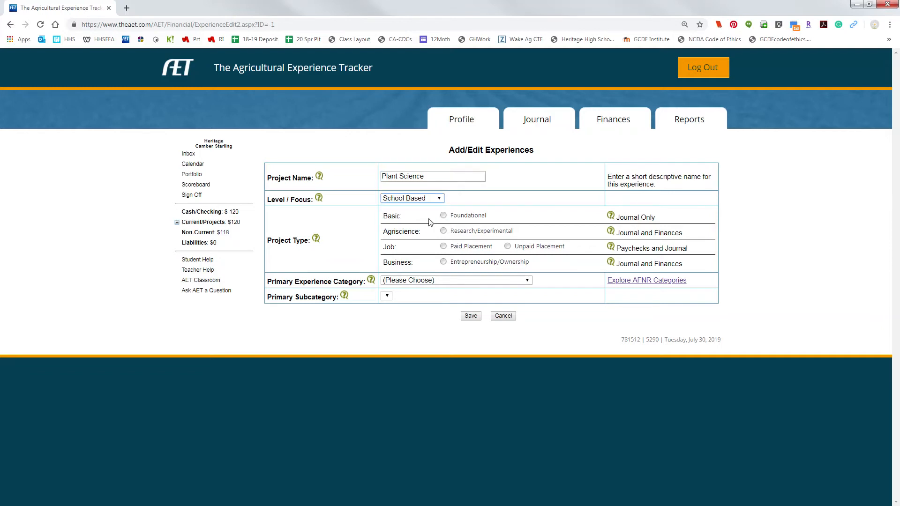
click(508, 247)
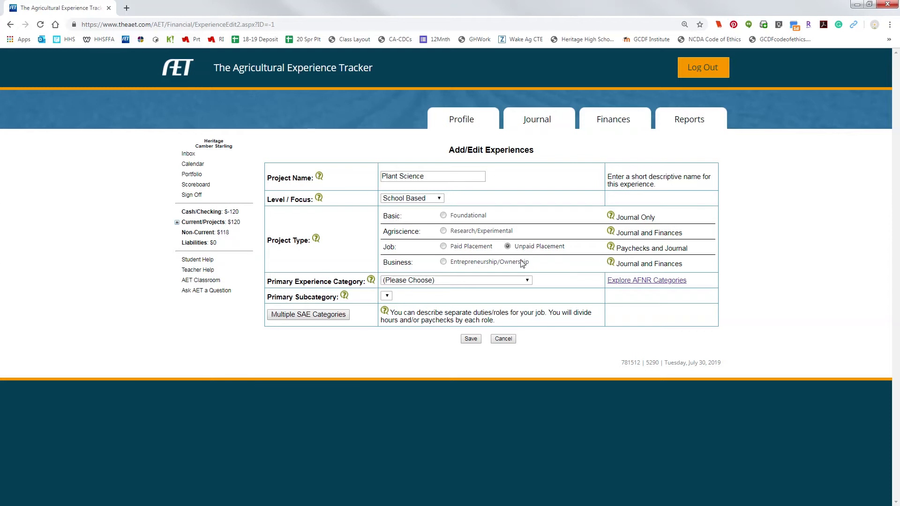
Step: Set the project's primary category to Plant Systems and subcategory to Floriculture, and save the project
click(524, 281)
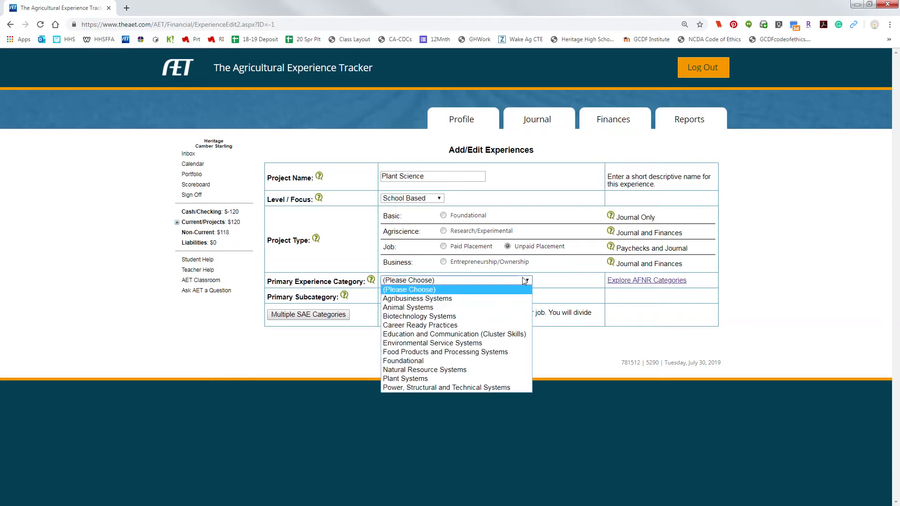
click(444, 378)
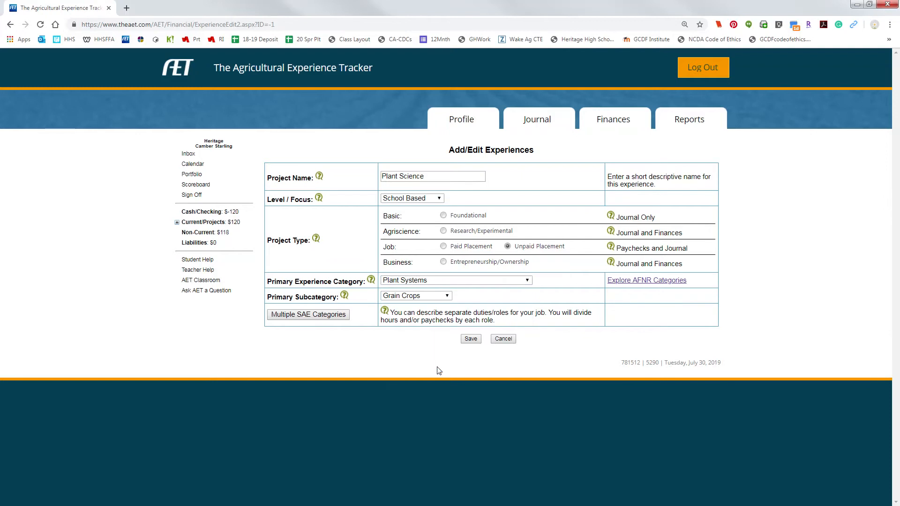
click(419, 298)
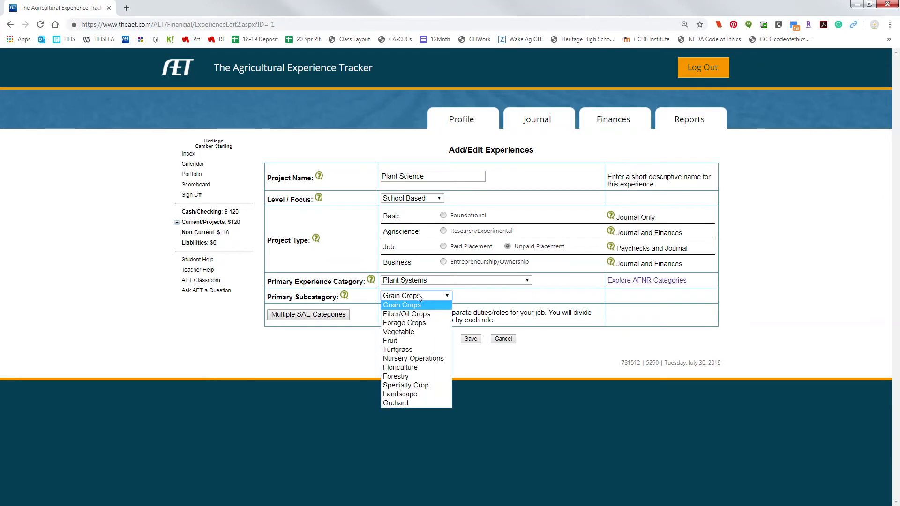
click(423, 367)
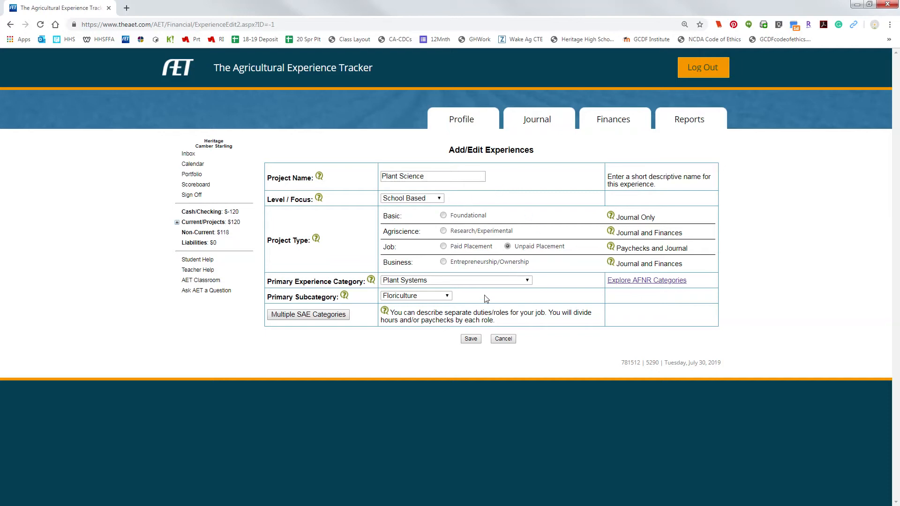
click(471, 340)
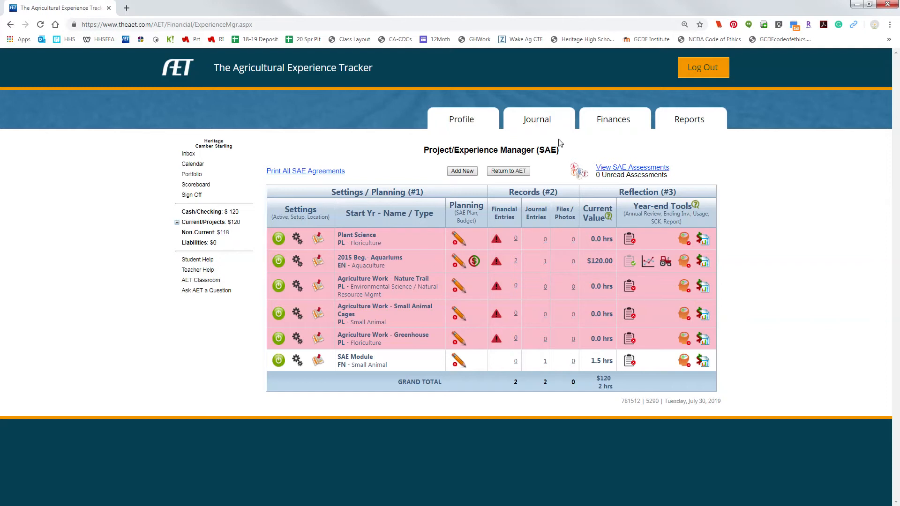
Step: Start a time entry for AET projects, assign it to the Plant Science project and set its time to 30 minutes
click(532, 125)
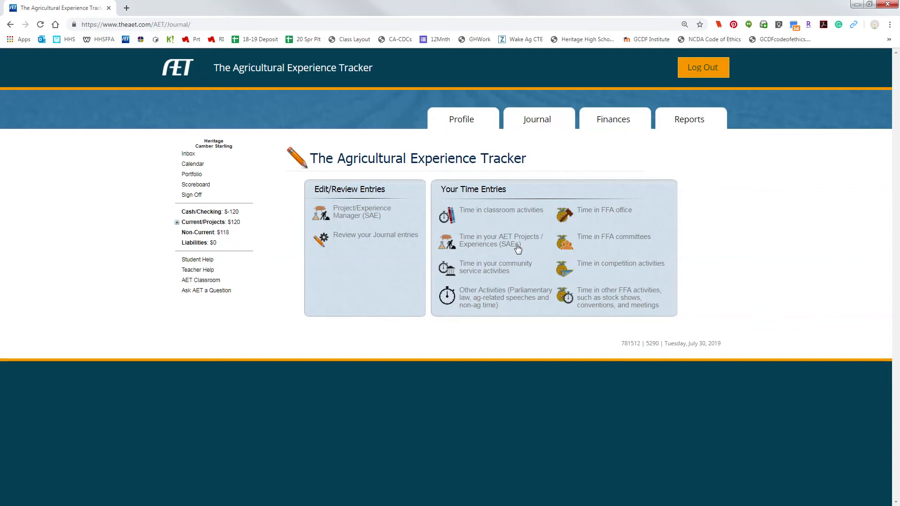
click(484, 242)
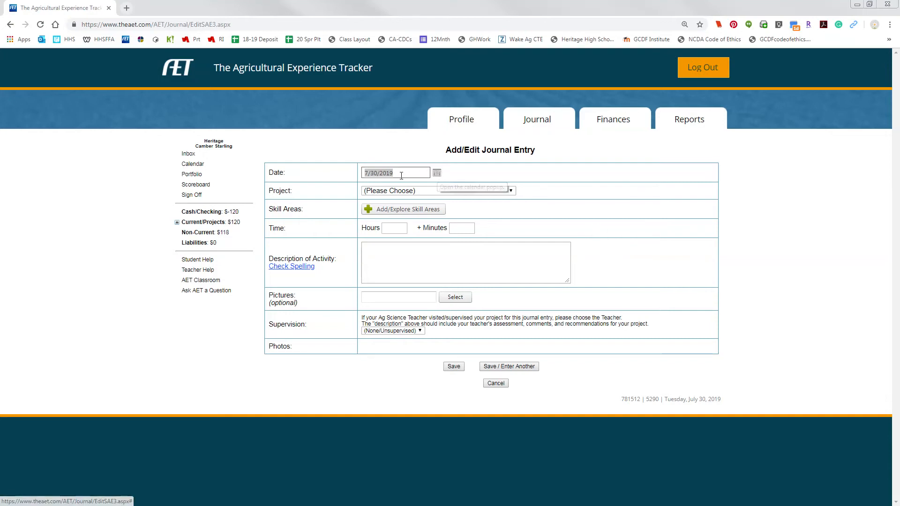
click(511, 192)
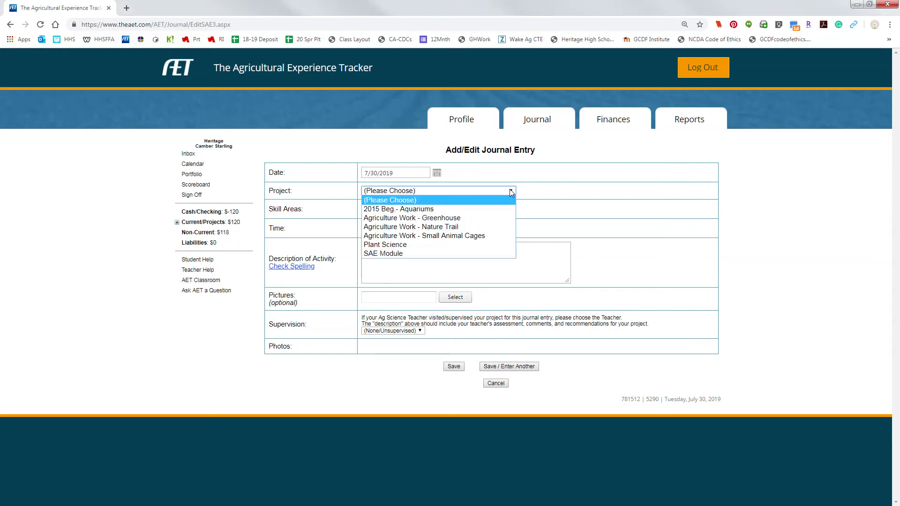
click(408, 245)
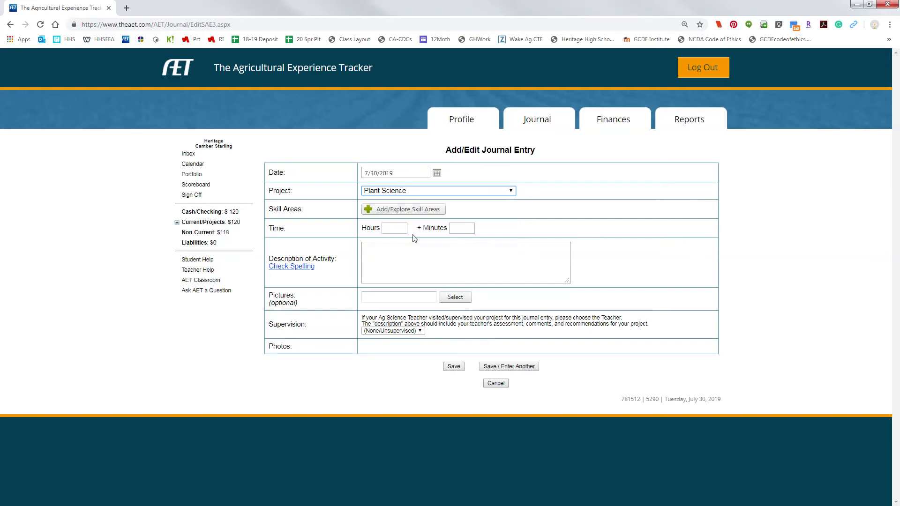
click(460, 225)
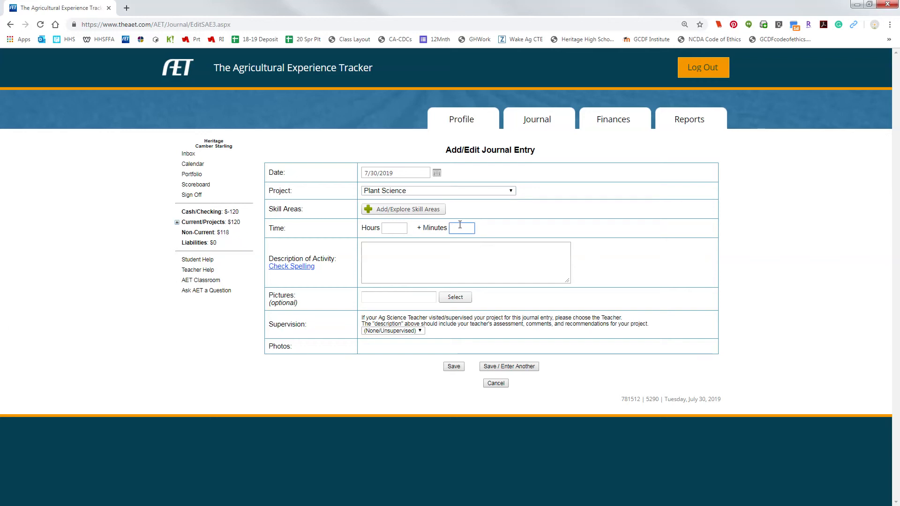
text(30)
Step: Describe the activity as "Transplanted ferns and worked in the greenhouse." and choose the supervising teacher
click(481, 258)
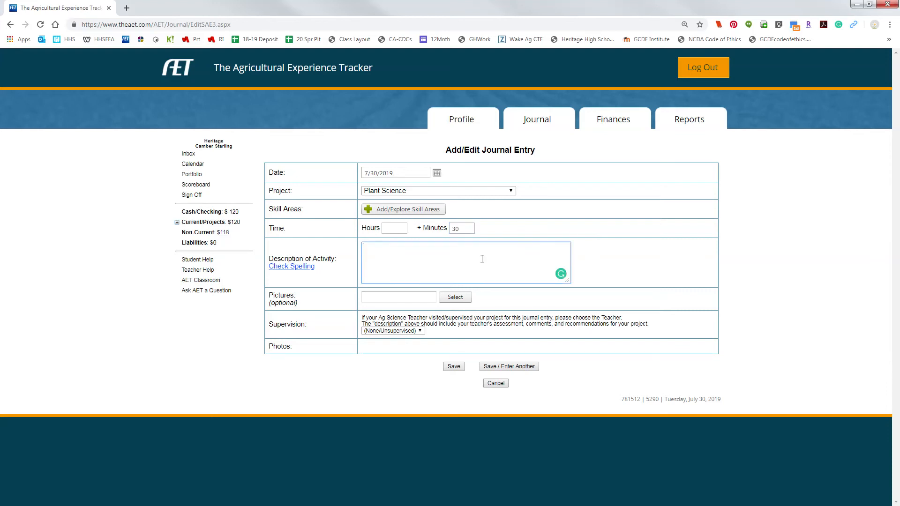
text(Transplanted ferns and worked in the greenhouse)
click(393, 331)
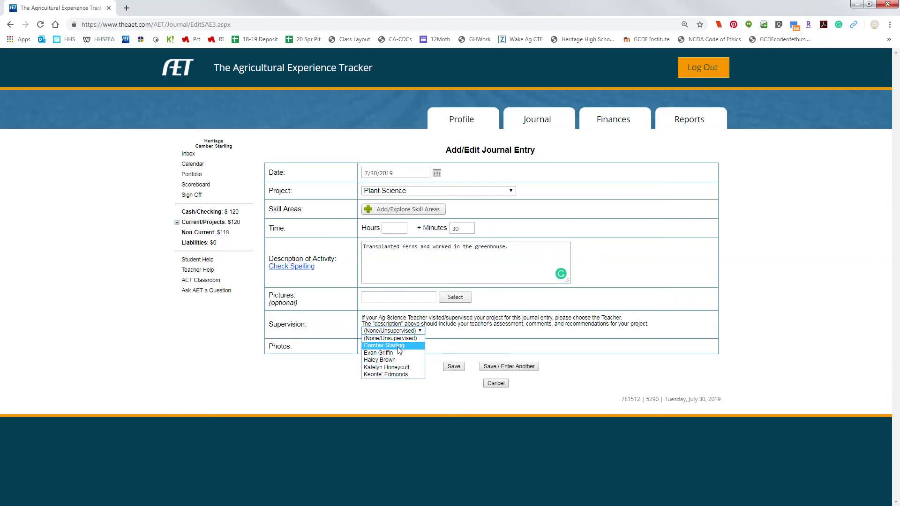
click(399, 347)
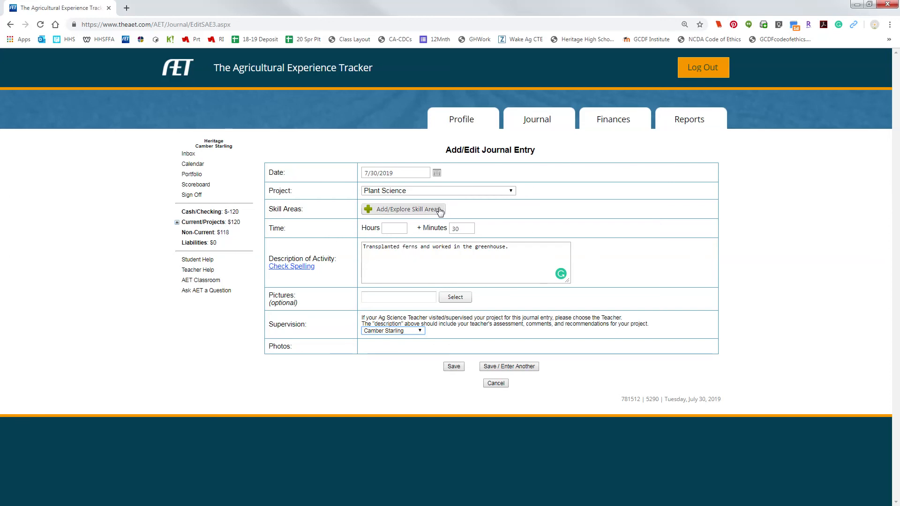
Step: Add the Plant Systems skill PS.03.02, on developing a plant production management plan, to the journal entry
click(403, 213)
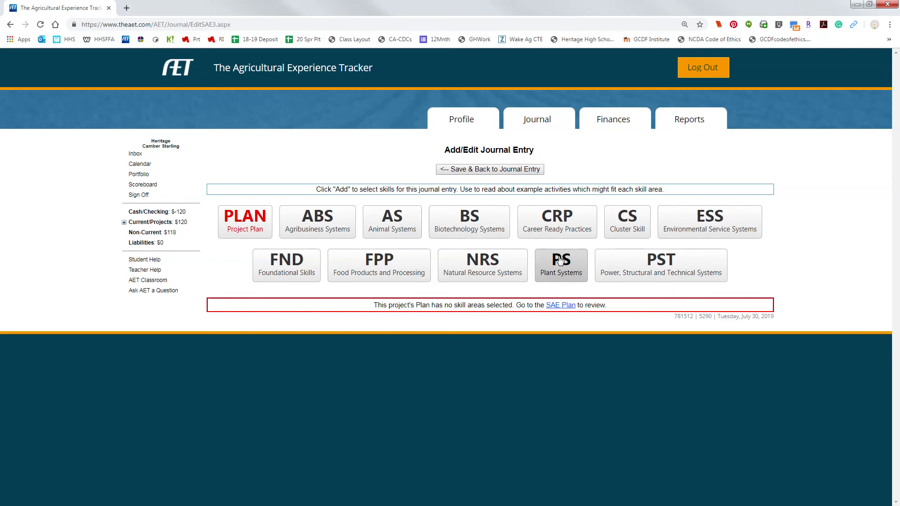
click(560, 261)
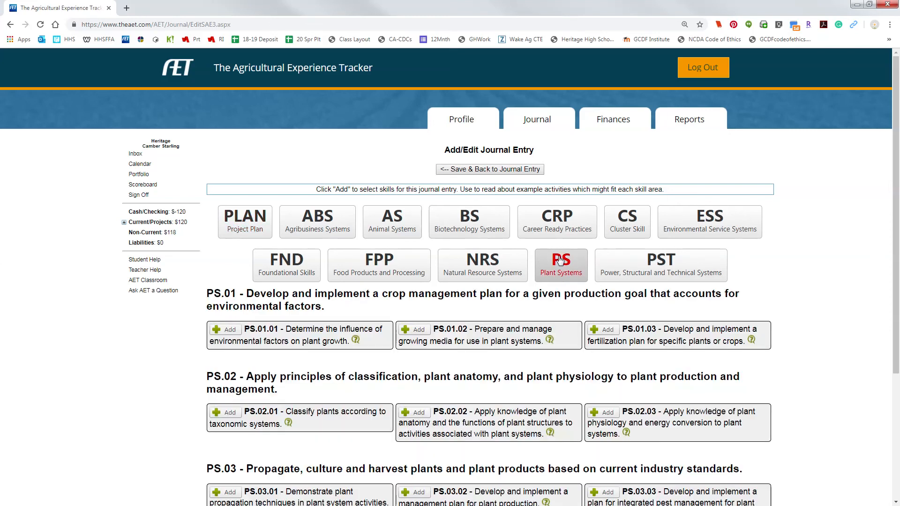
scroll(796, 307, down, 1)
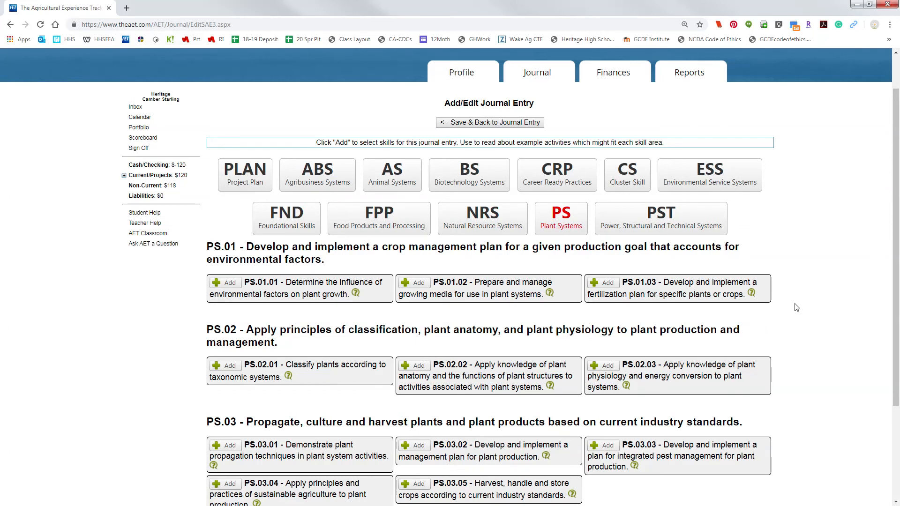
scroll(731, 436, down, 2)
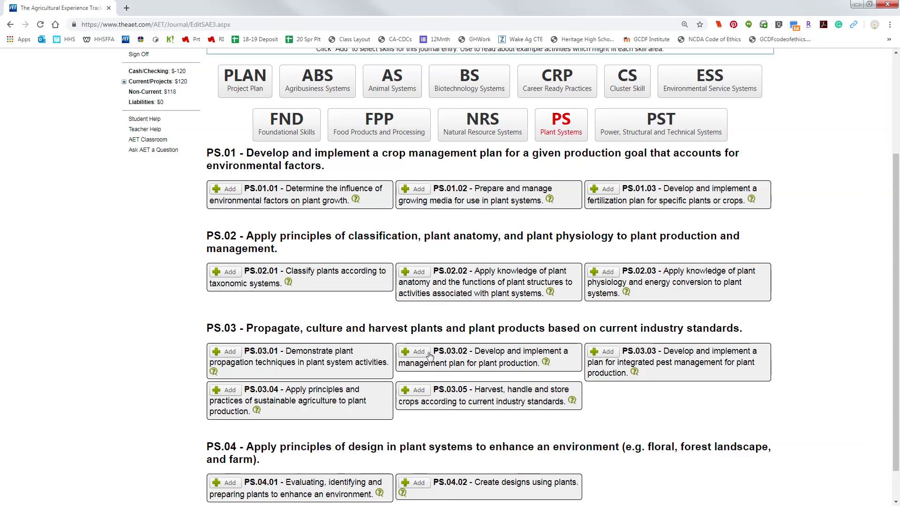
click(412, 352)
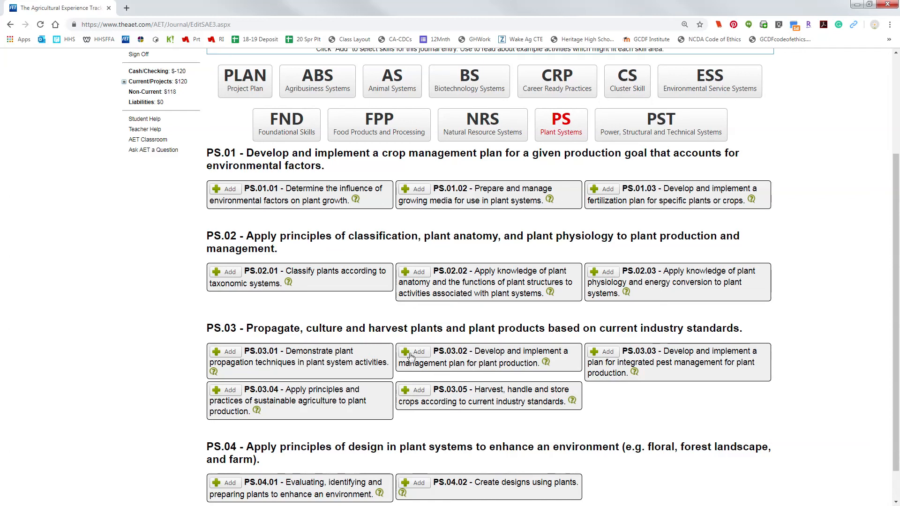
scroll(866, 323, down, 1)
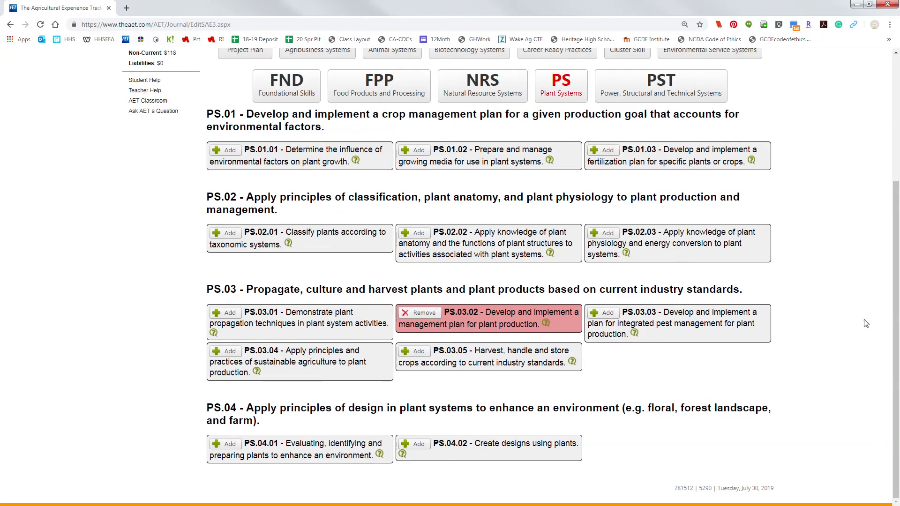
scroll(862, 319, up, 4)
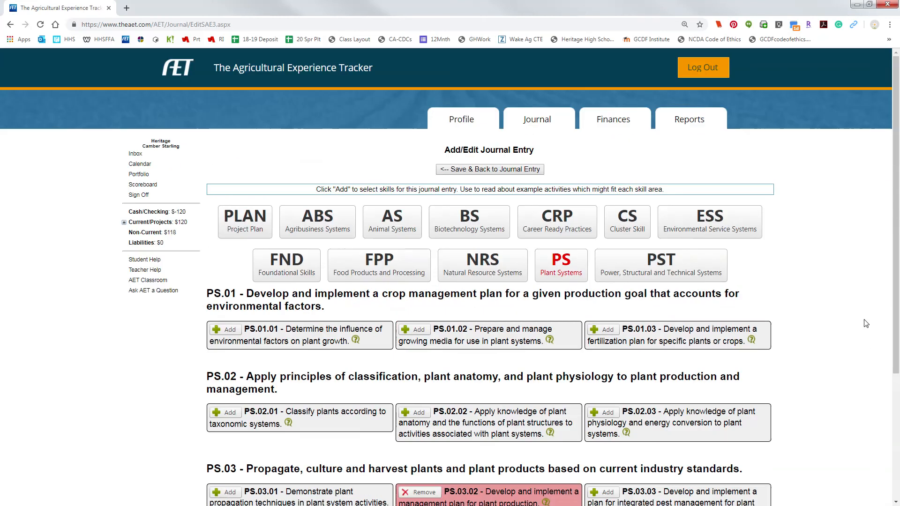
click(499, 170)
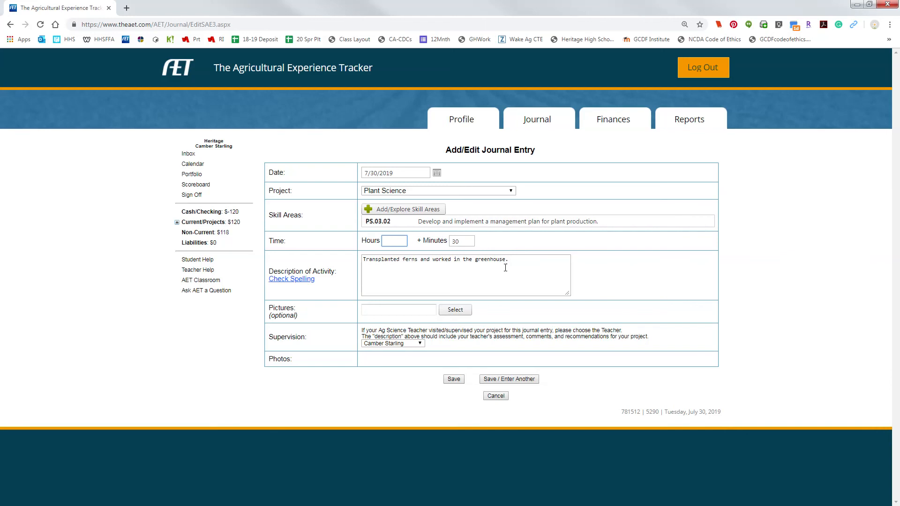
Step: Save the journal entry and open the list of journal entries for review
click(453, 381)
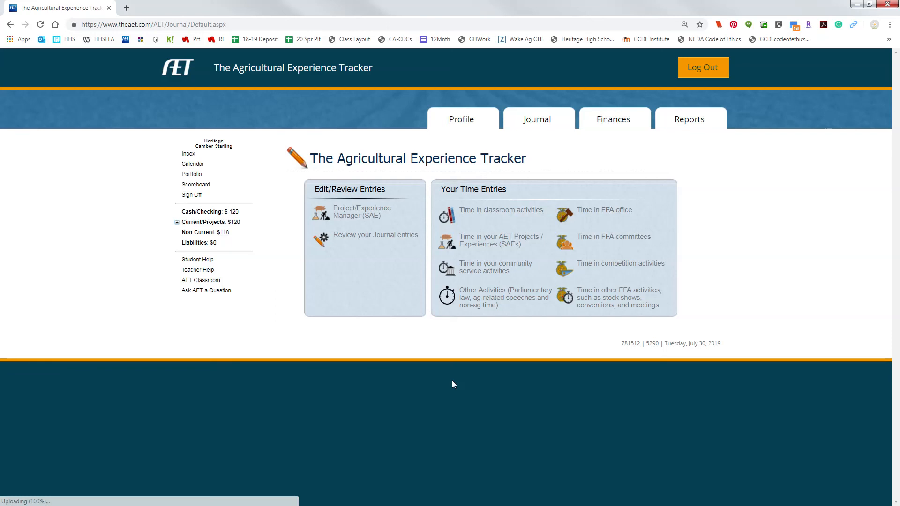
click(380, 235)
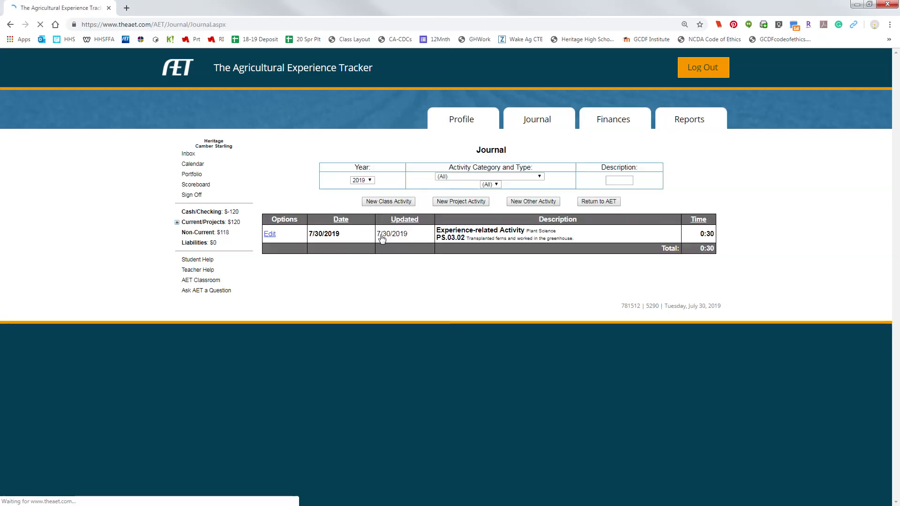